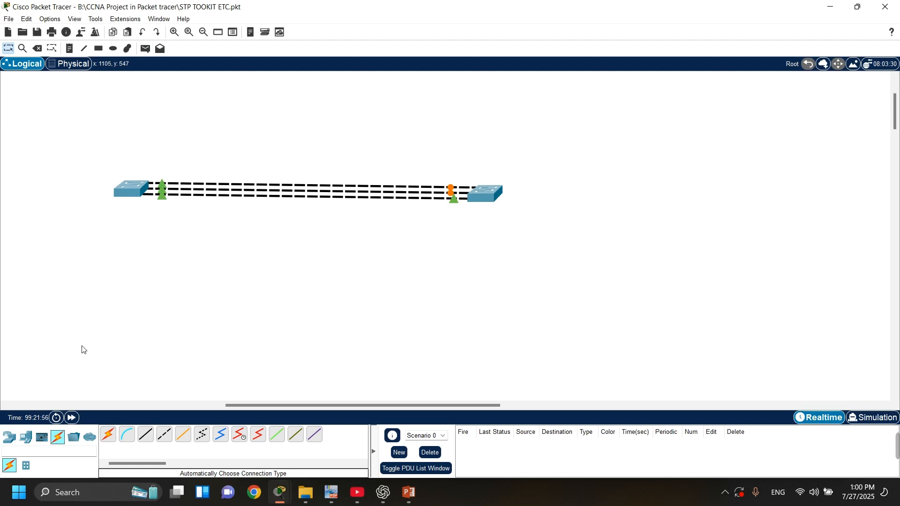
# - Delete the lowest of the three cables between the two switches and fast-forward the network time
pyautogui.click(36, 52)
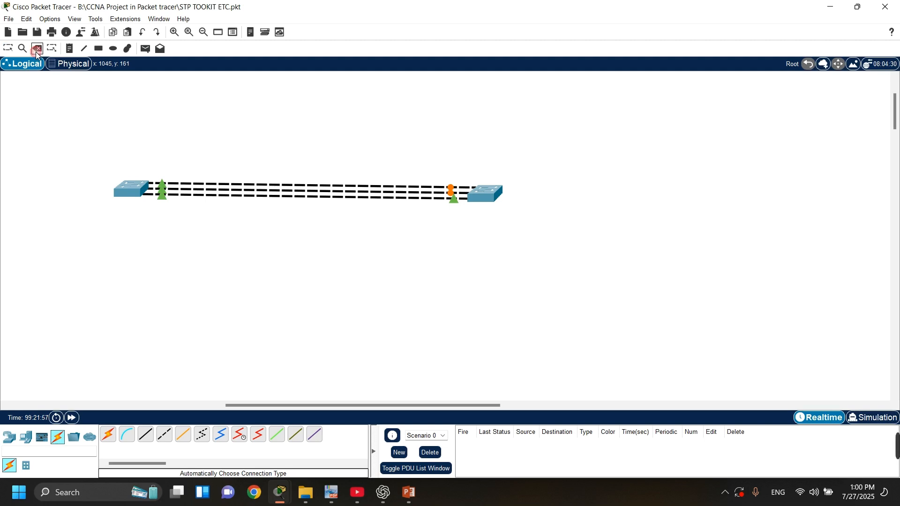
pyautogui.click(461, 207)
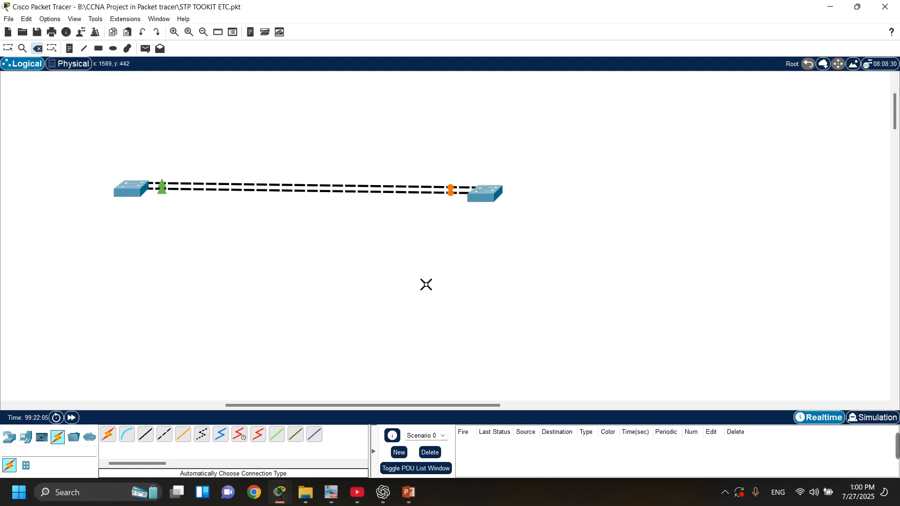
pyautogui.press('Escape')
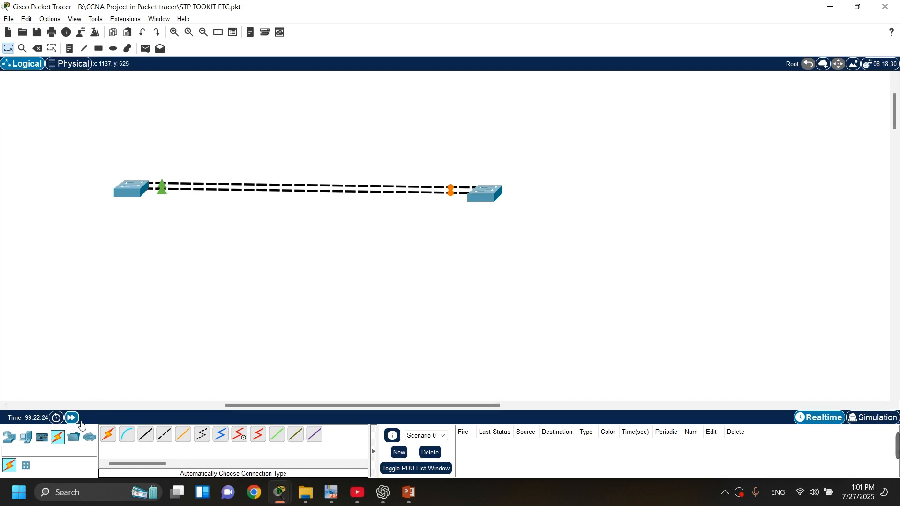
pyautogui.click(72, 417)
# - Connect FastEthernet0/1 on both switches with a copper straight-through cable and fast-forward the network time
pyautogui.click(145, 437)
pyautogui.click(137, 195)
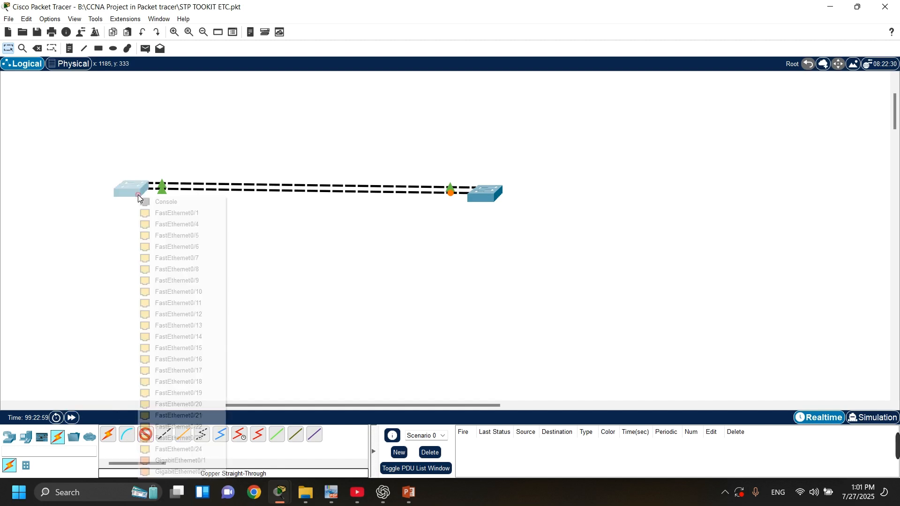
pyautogui.click(174, 212)
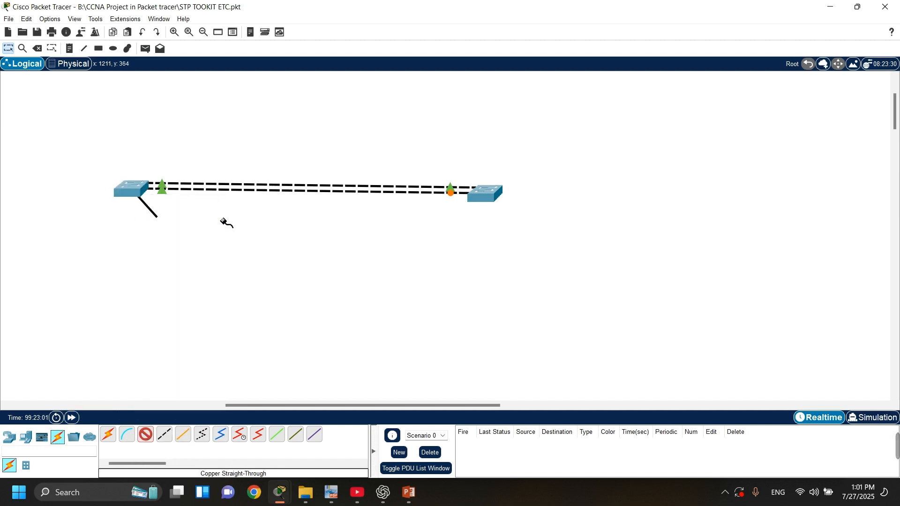
pyautogui.click(485, 204)
pyautogui.click(505, 216)
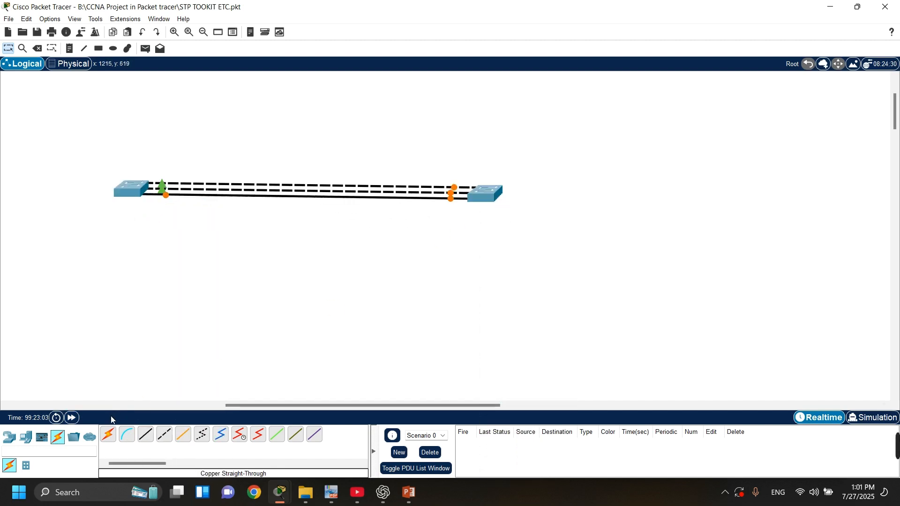
pyautogui.click(72, 417)
pyautogui.click(295, 315)
# - Open the command line of the left switch, Switch8, and enter privileged EXEC mode with enable
pyautogui.click(132, 191)
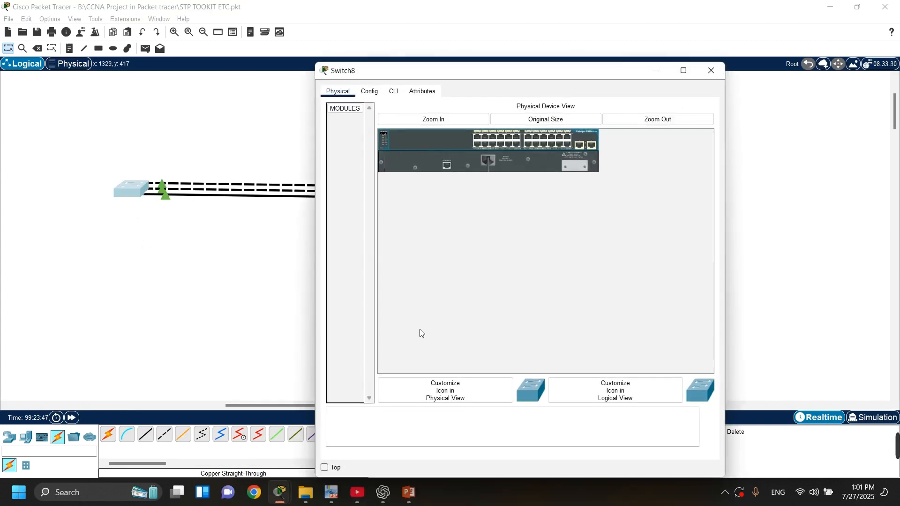
pyautogui.click(393, 92)
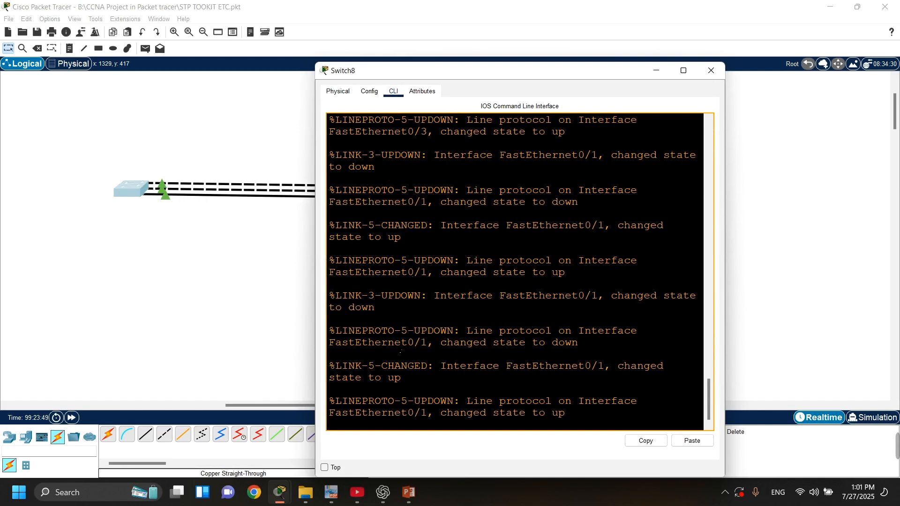
pyautogui.press('Return')
pyautogui.press('Return')
pyautogui.press('Return')
pyautogui.write('en')
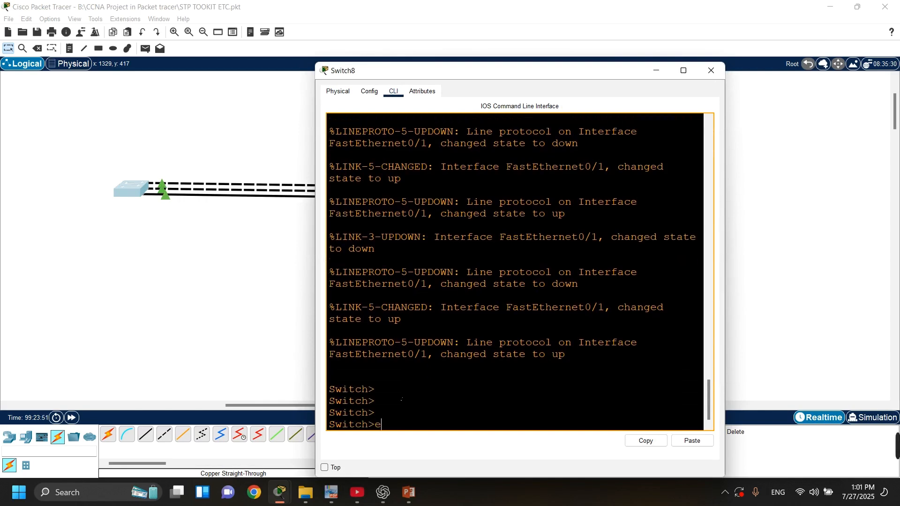
pyautogui.press('Tab')
pyautogui.press('Return')
# - Enter global configuration mode on Switch8 and try the command "do sh pan sum"
pyautogui.write('conf t')
pyautogui.press('Return')
pyautogui.press('Return')
pyautogui.press('Return')
pyautogui.press('Return')
pyautogui.press('Return')
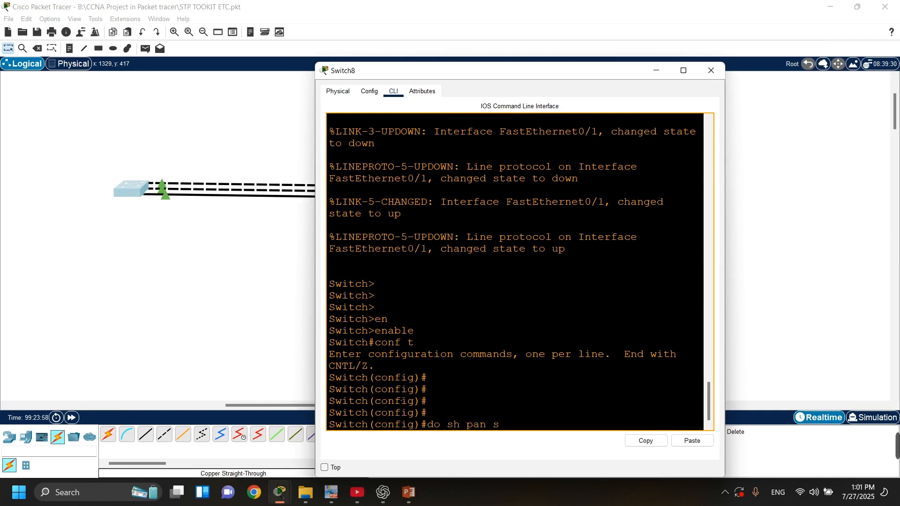
pyautogui.write('do sh pan sum')
pyautogui.press('Return')
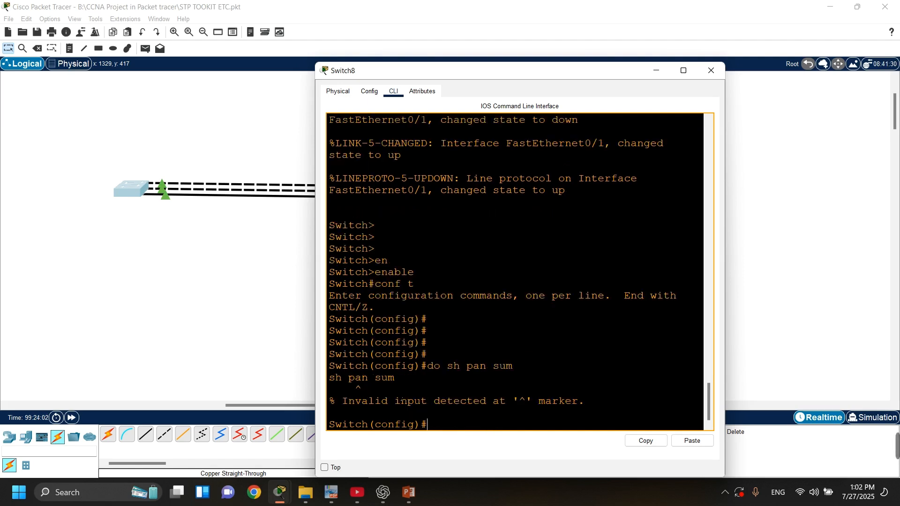
# - Return to Switch8's command line and exit global configuration mode to the privileged EXEC prompt
pyautogui.click(206, 340)
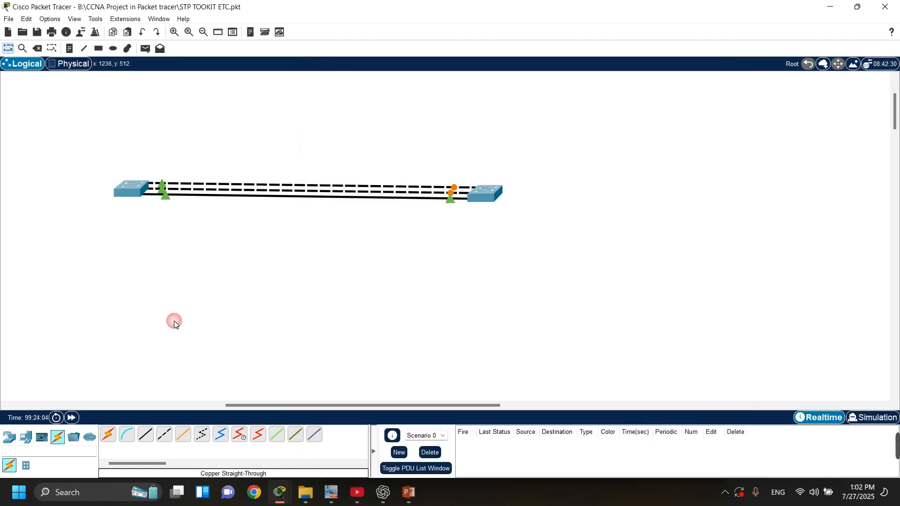
pyautogui.click(206, 328)
pyautogui.click(127, 192)
pyautogui.press('Return')
pyautogui.press('Return')
pyautogui.press('Return')
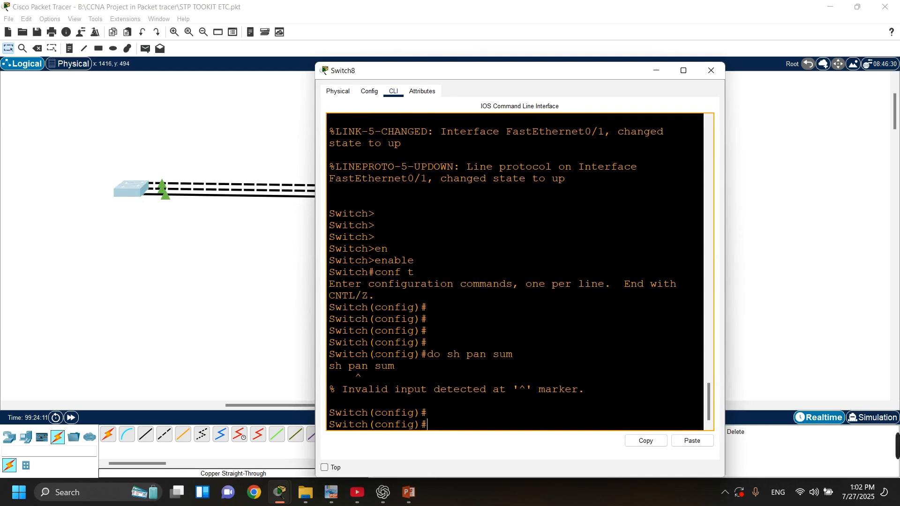
pyautogui.write('ex')
pyautogui.press('Return')
pyautogui.press('Return')
pyautogui.press('Return')
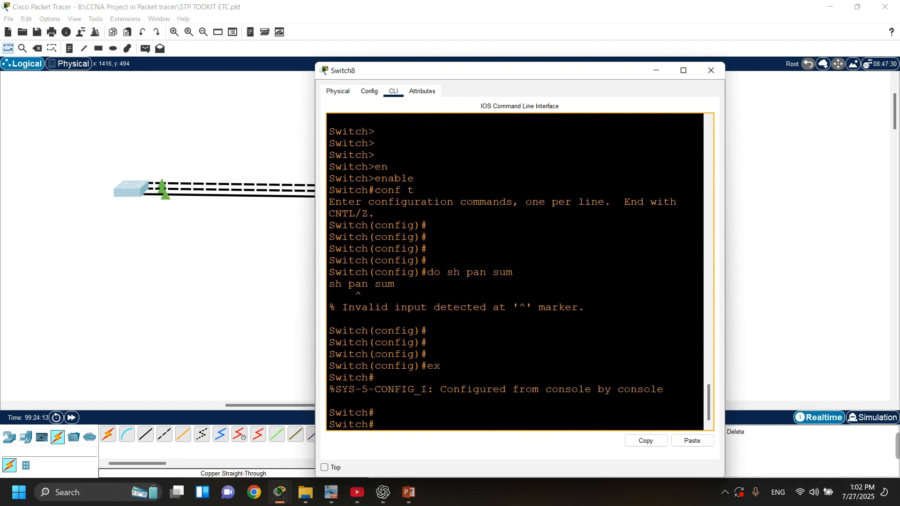
# - Run "show spanning-tree summary" on Switch8 and highlight the line stating the spanning-tree mode
pyautogui.write('sh')
pyautogui.press('Tab')
pyautogui.write('sp')
pyautogui.press('Tab')
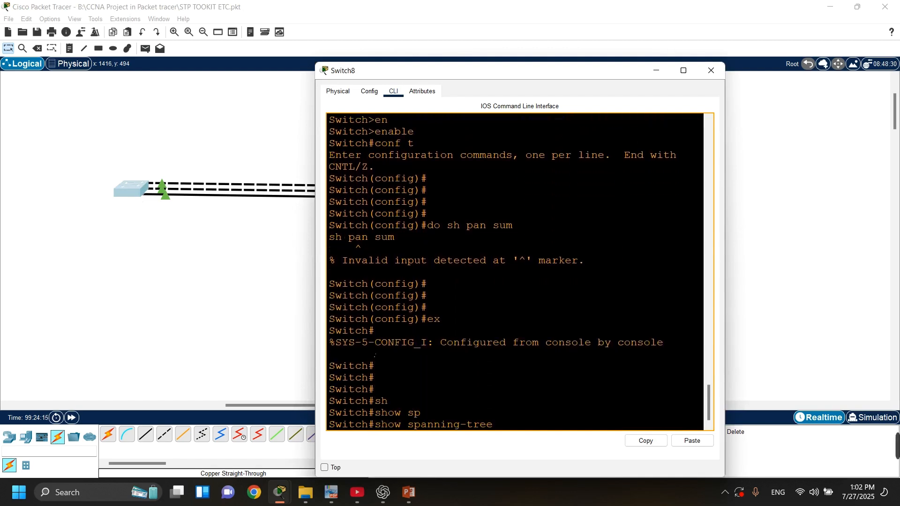
pyautogui.write('s')
pyautogui.press('Tab')
pyautogui.press('Return')
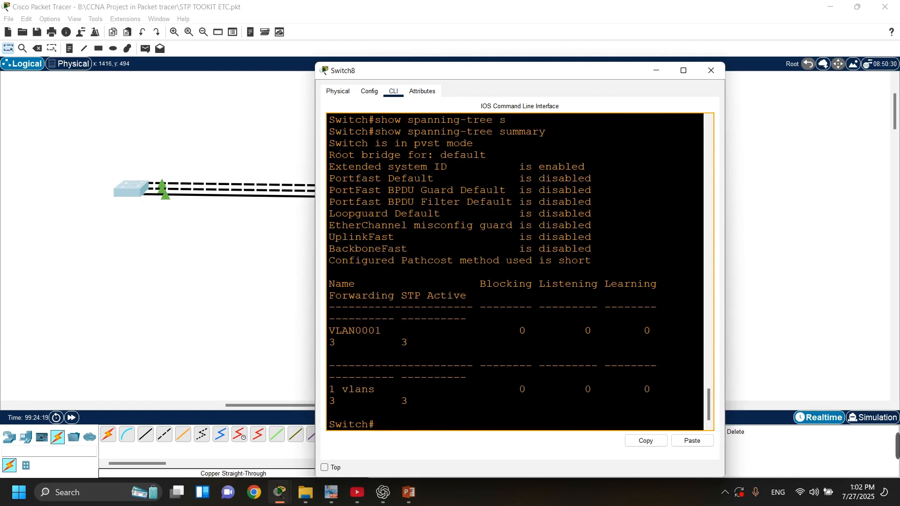
pyautogui.moveTo(331, 150); pyautogui.dragTo(479, 144)
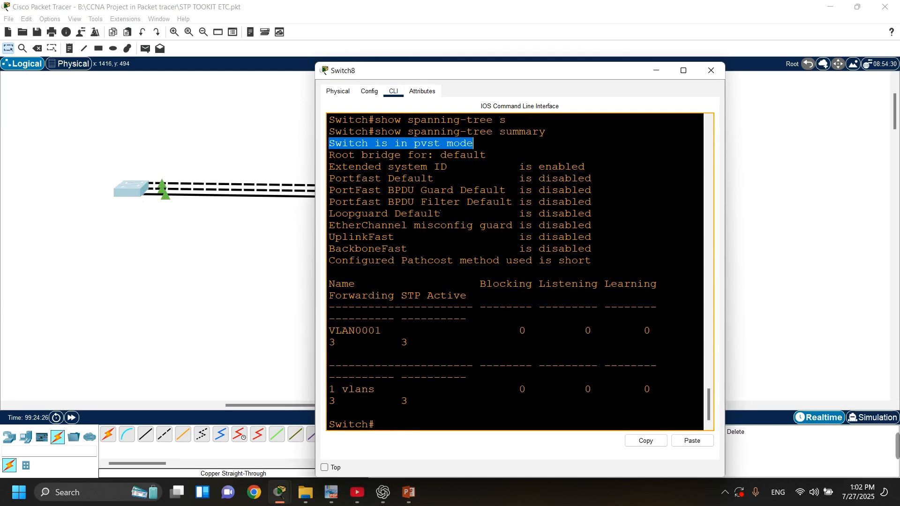
pyautogui.click(291, 266)
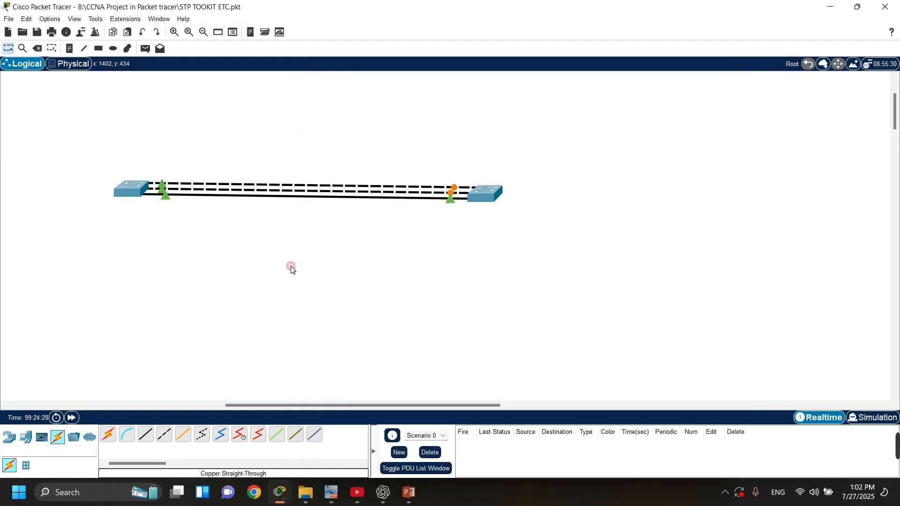
# - Open the command line of the right switch, Switch9, and enter privileged EXEC mode with enable
pyautogui.click(473, 192)
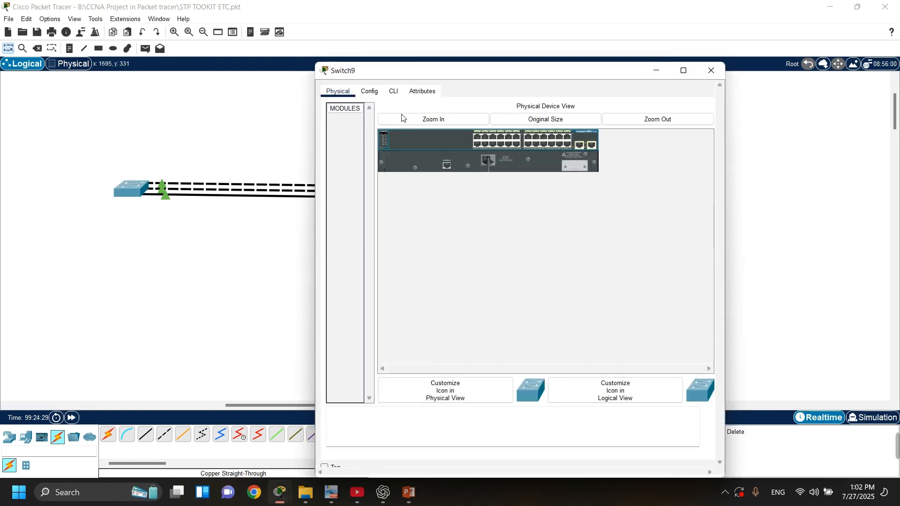
pyautogui.click(393, 91)
pyautogui.press('Return')
pyautogui.press('Return')
pyautogui.press('Return')
pyautogui.press('Return')
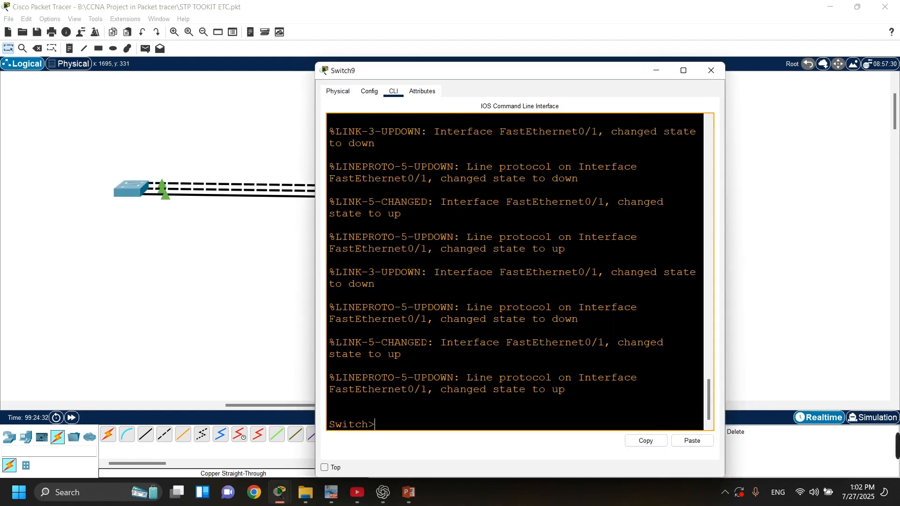
pyautogui.write('en')
pyautogui.press('Tab')
pyautogui.press('Return')
# - Run "show spanning-tree" on Switch9 to list its root, bridge and interface details
pyautogui.write('sh')
pyautogui.press('Tab')
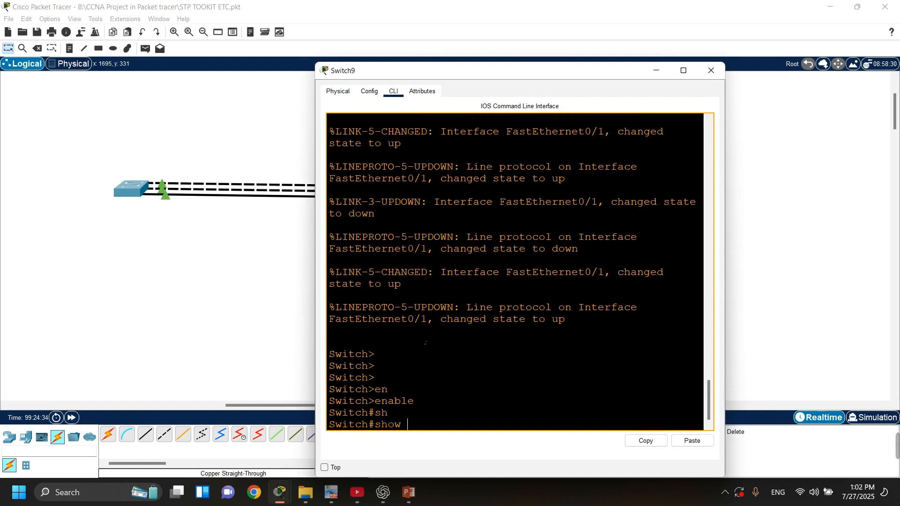
pyautogui.write('sp')
pyautogui.press('Tab')
pyautogui.press('Return')
# - Run "show spanning-tree summary" on Switch9 and highlight the line stating the spanning-tree mode
pyautogui.press('Up')
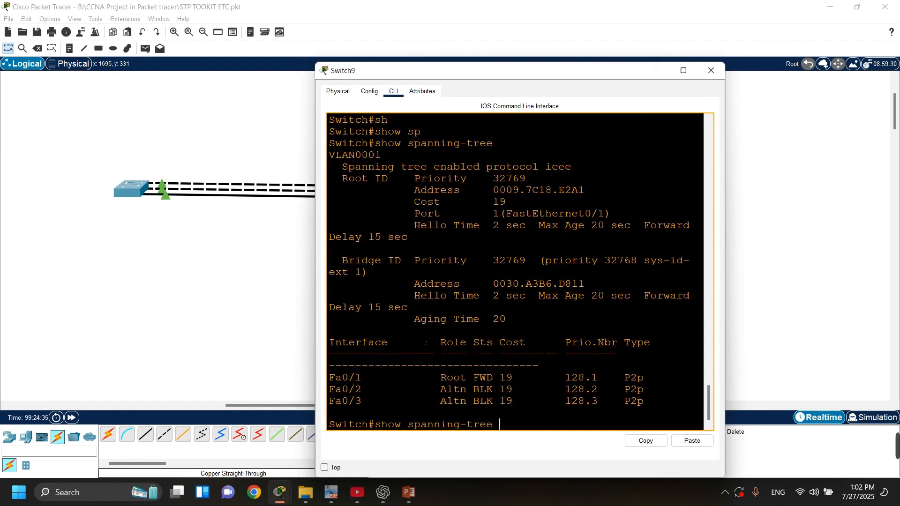
pyautogui.write('s')
pyautogui.press('Tab')
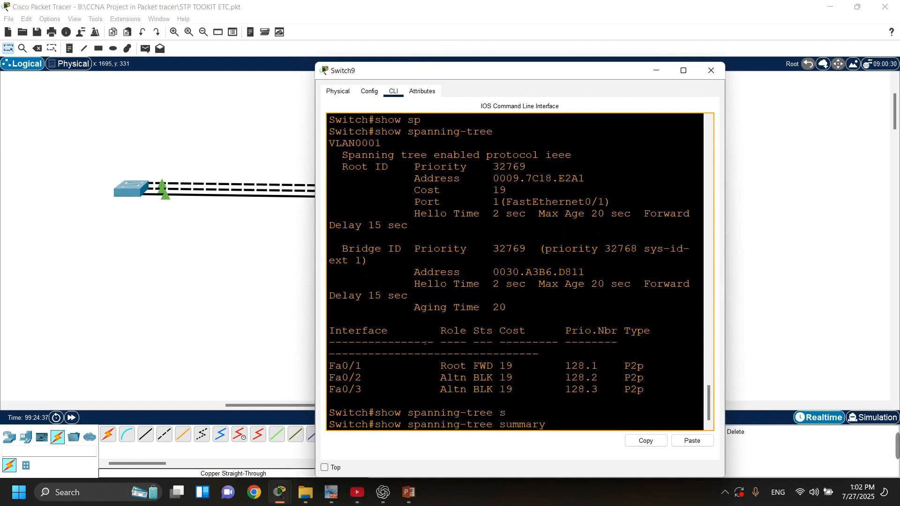
pyautogui.press('Return')
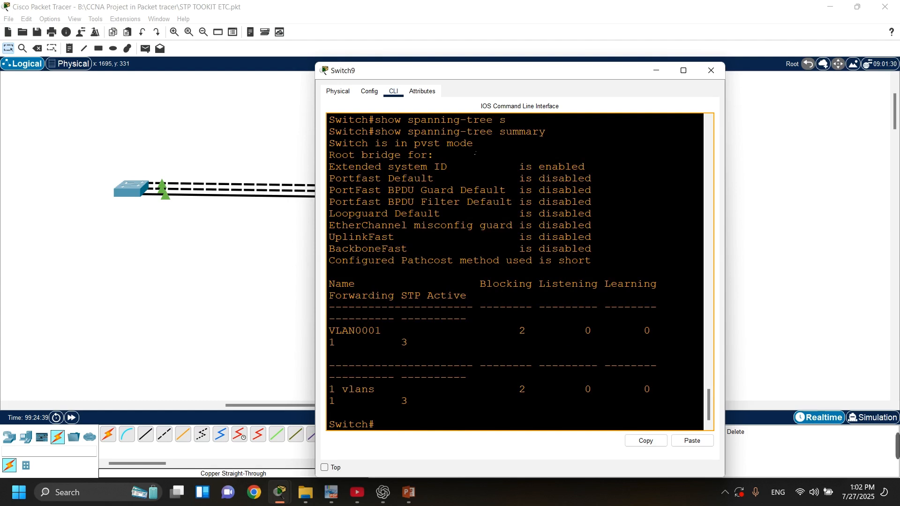
pyautogui.moveTo(473, 143); pyautogui.dragTo(328, 143)
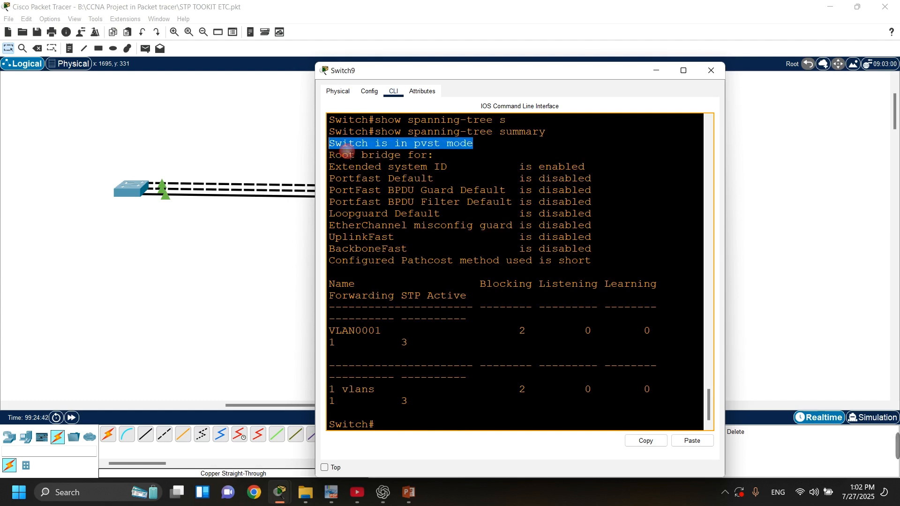
pyautogui.click(276, 305)
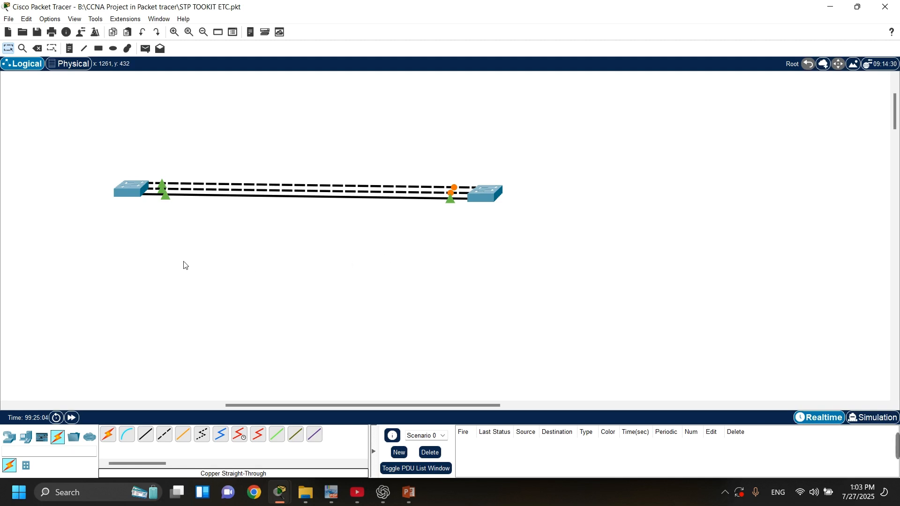
# - Reopen Switch8's command line and enter global configuration mode with "conf t"
pyautogui.click(132, 199)
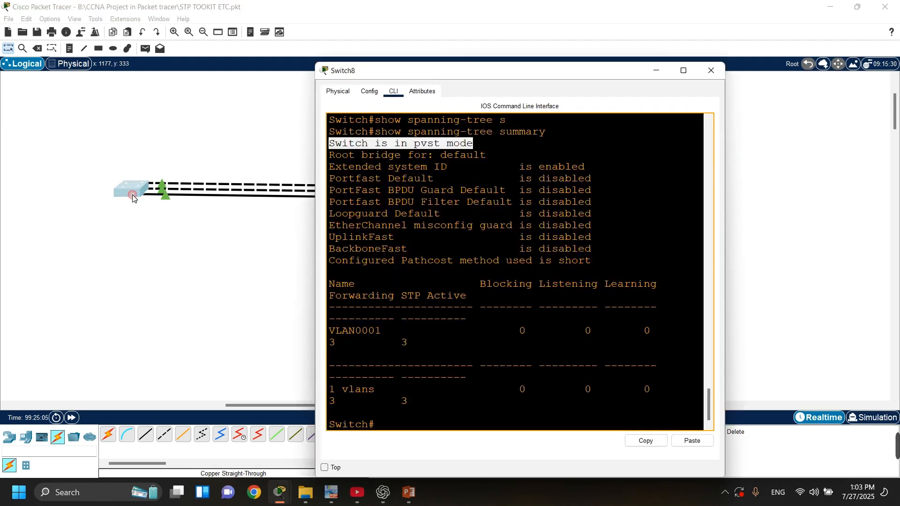
pyautogui.click(395, 434)
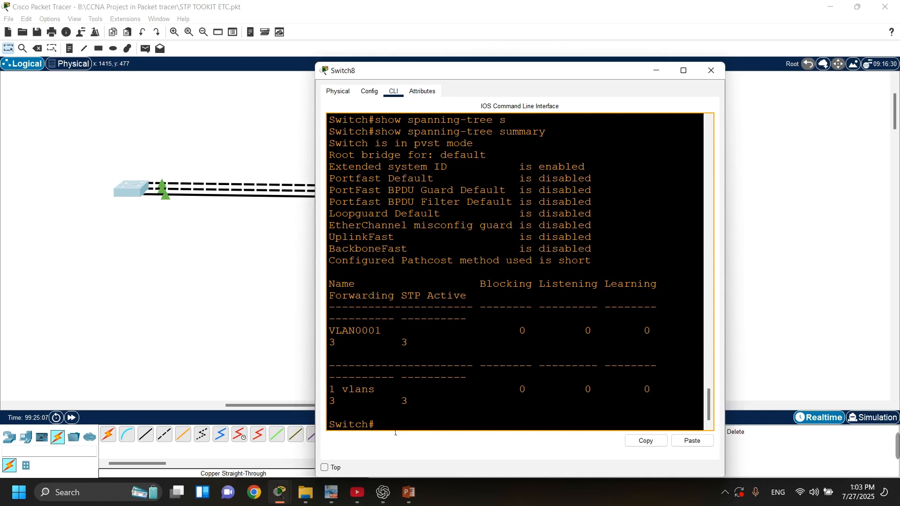
pyautogui.press('Return')
pyautogui.press('Return')
pyautogui.press('Return')
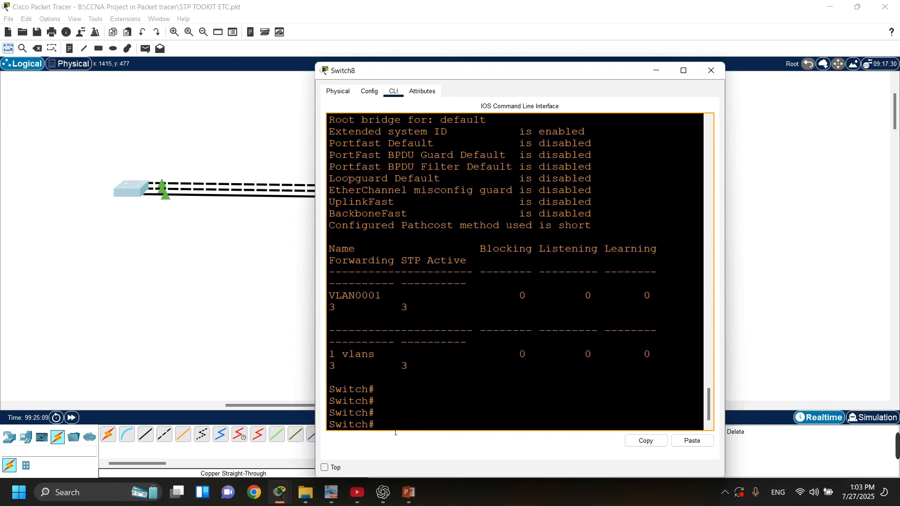
pyautogui.write('conf t')
pyautogui.press('Return')
pyautogui.press('Return')
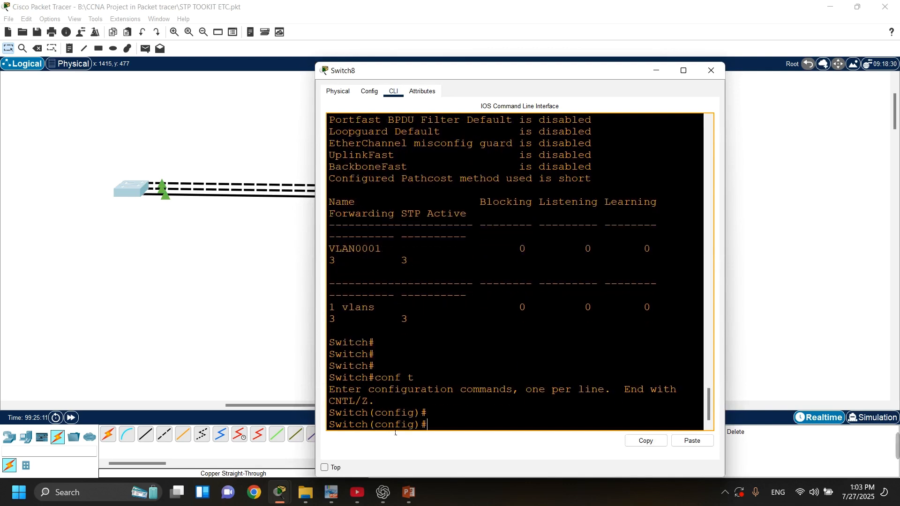
pyautogui.press('Return')
pyautogui.press('Return')
# - Set Switch8's spanning-tree mode to rapid-pvst
pyautogui.write('sp')
pyautogui.press('Tab')
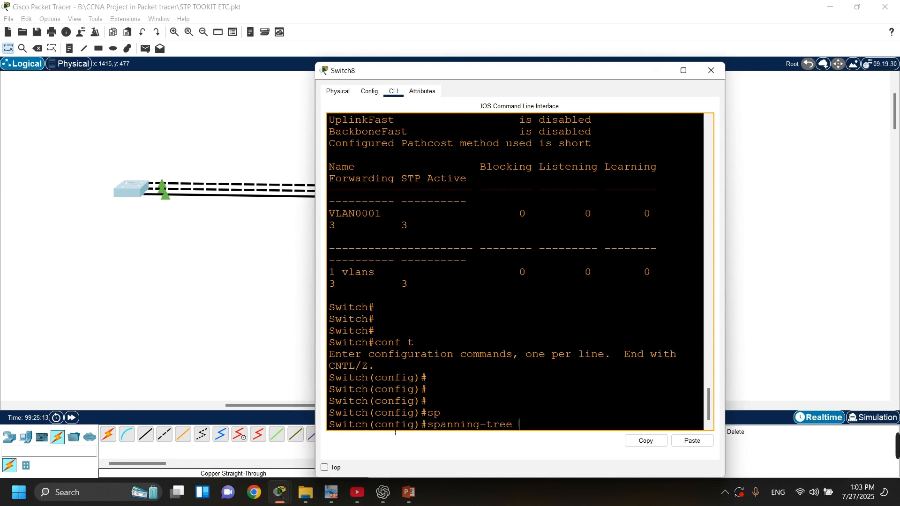
pyautogui.write('m')
pyautogui.press('Tab')
pyautogui.write('r')
pyautogui.press('Tab')
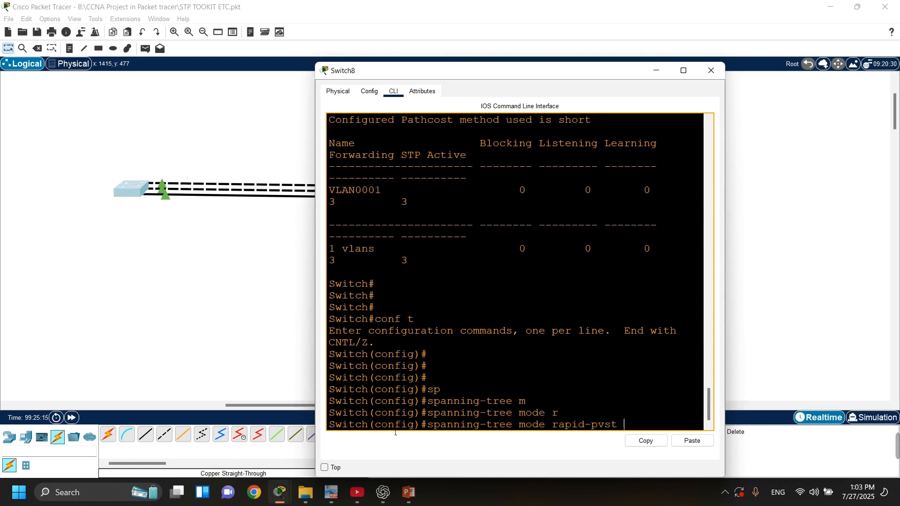
pyautogui.moveTo(427, 425); pyautogui.dragTo(648, 429)
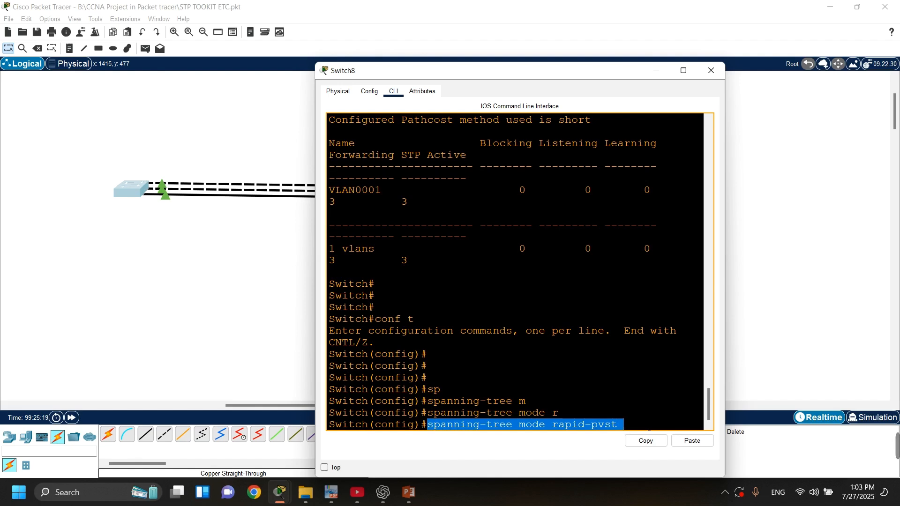
pyautogui.click(634, 430)
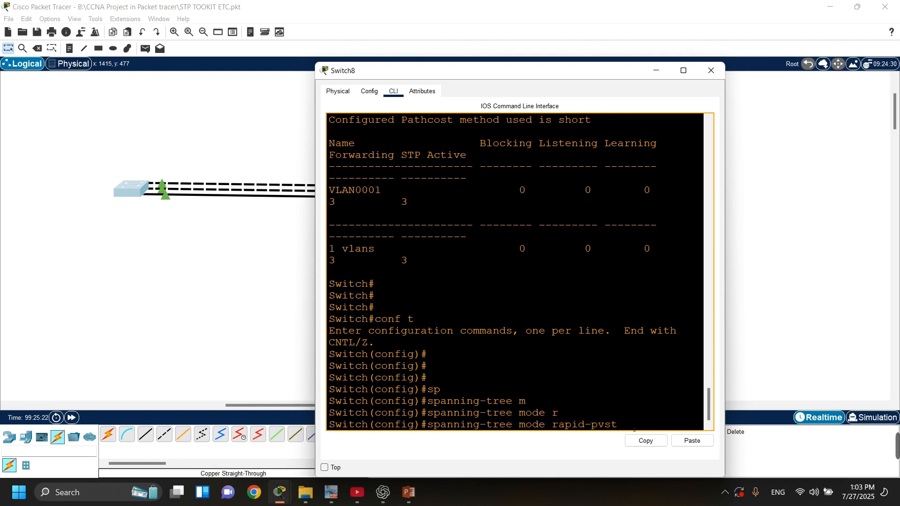
pyautogui.press('Return')
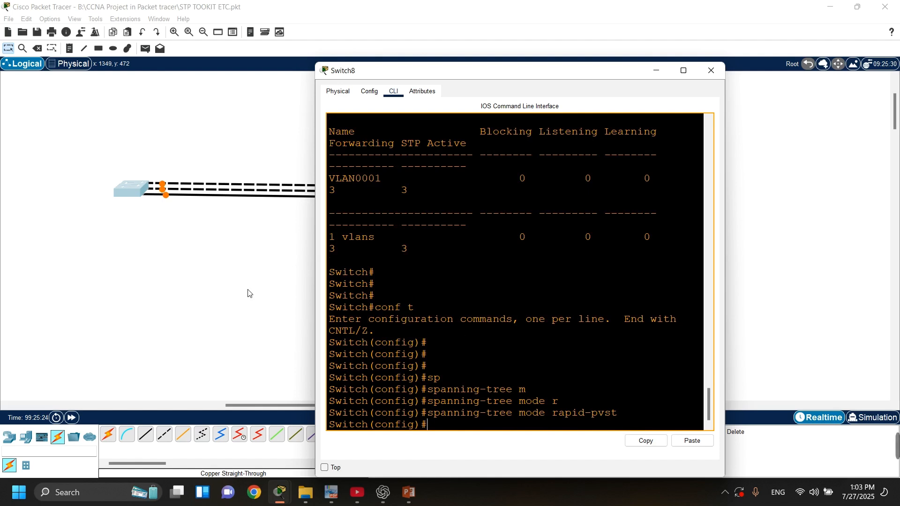
# - Open Switch9's command line and enter global configuration mode with "conf t"
pyautogui.click(248, 292)
pyautogui.click(483, 201)
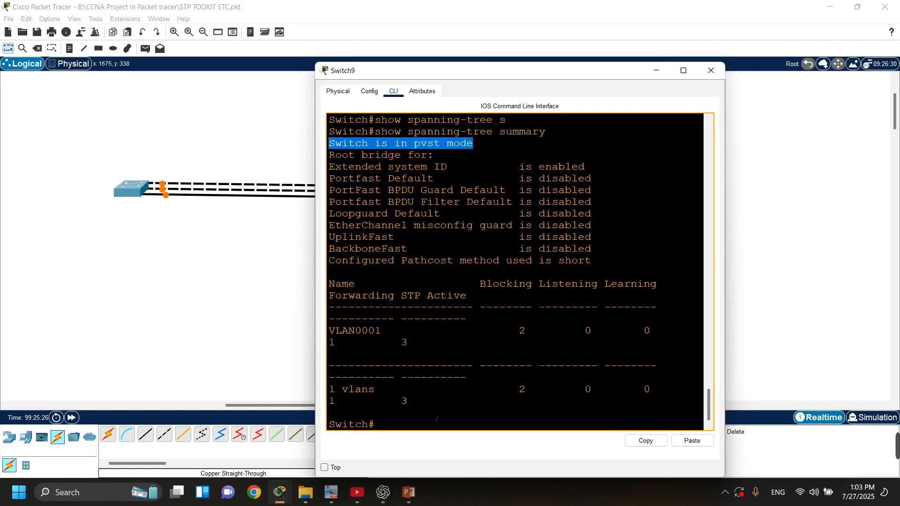
pyautogui.click(417, 424)
pyautogui.press('Return')
pyautogui.press('Return')
pyautogui.press('Return')
pyautogui.write('e')
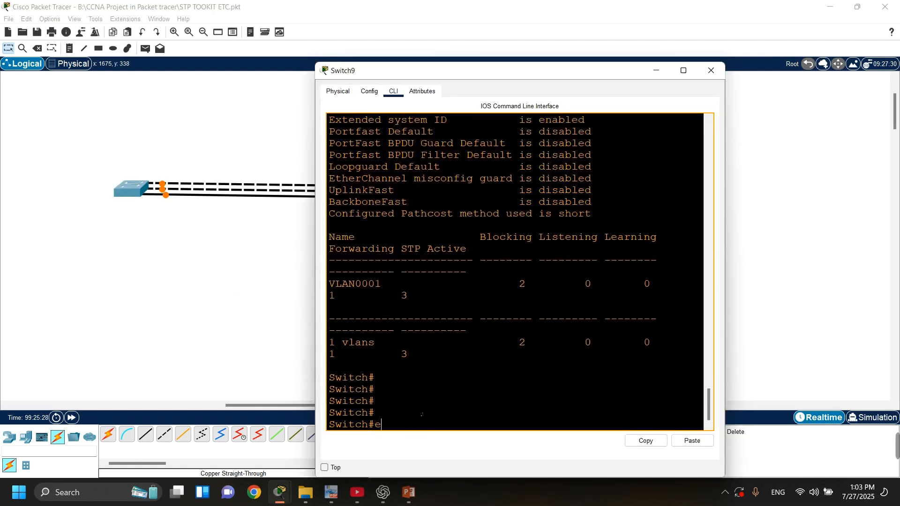
pyautogui.press('Tab')
pyautogui.write('n')
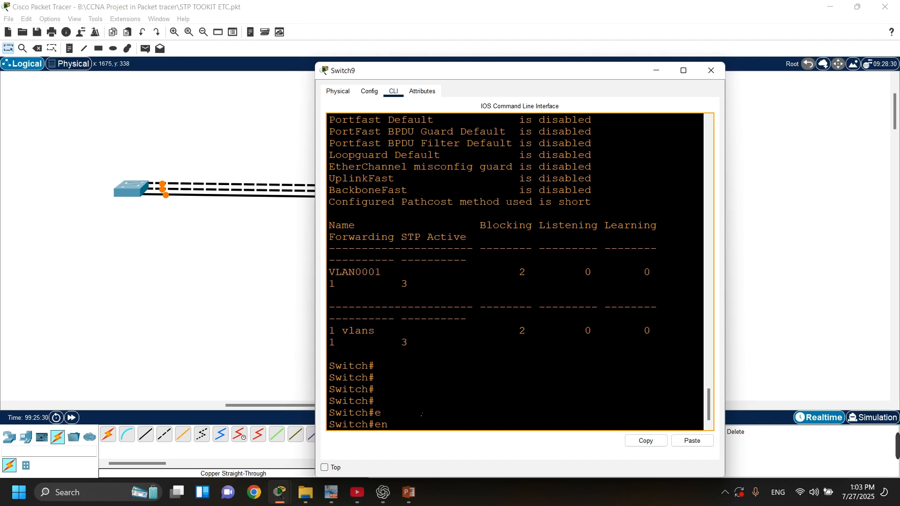
pyautogui.press('BackSpace')
pyautogui.write('conf t')
pyautogui.press('Return')
pyautogui.press('Return')
pyautogui.press('Return')
pyautogui.press('Return')
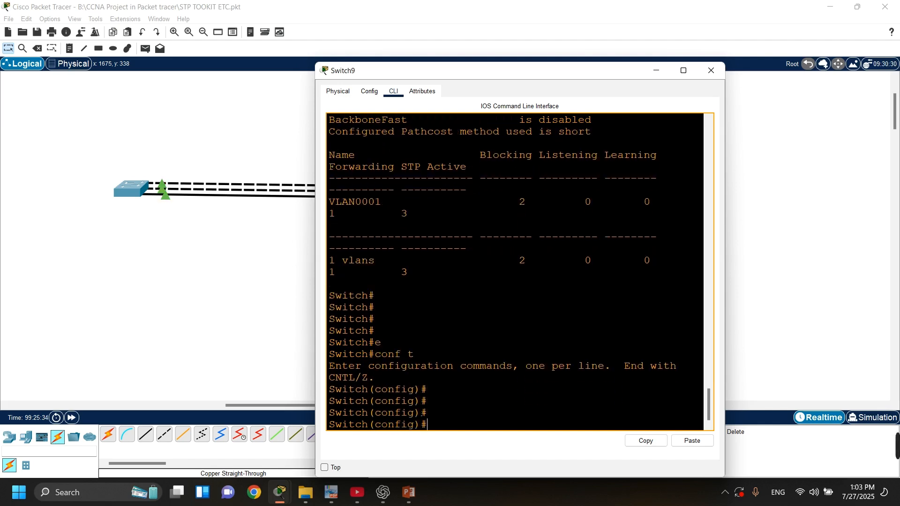
# - Set Switch9's spanning-tree mode to rapid-pvst and exit global configuration mode
pyautogui.write('sp')
pyautogui.press('Tab')
pyautogui.write('r')
pyautogui.press('Tab')
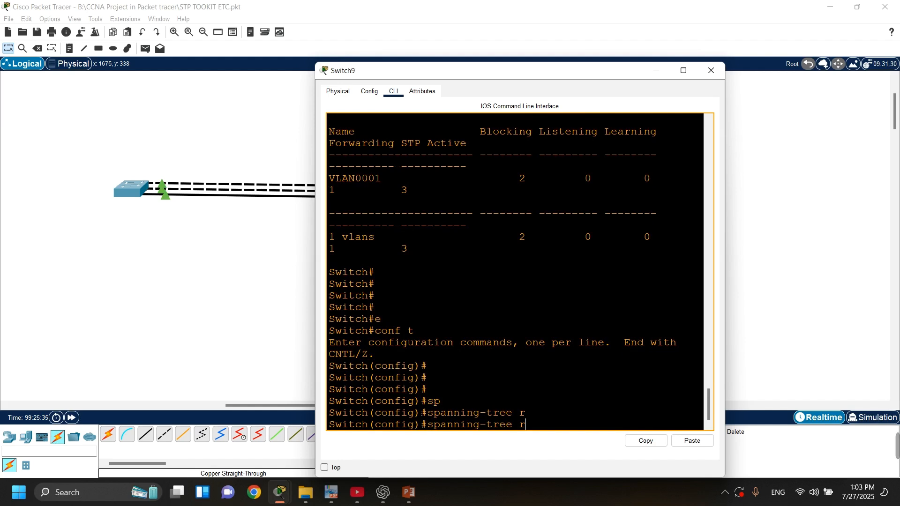
pyautogui.write('m')
pyautogui.press('Tab')
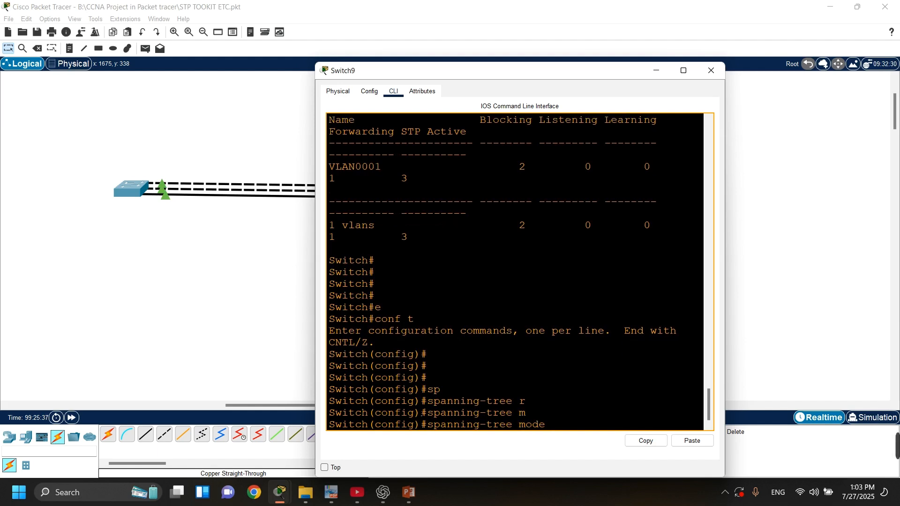
pyautogui.write('r')
pyautogui.press('Tab')
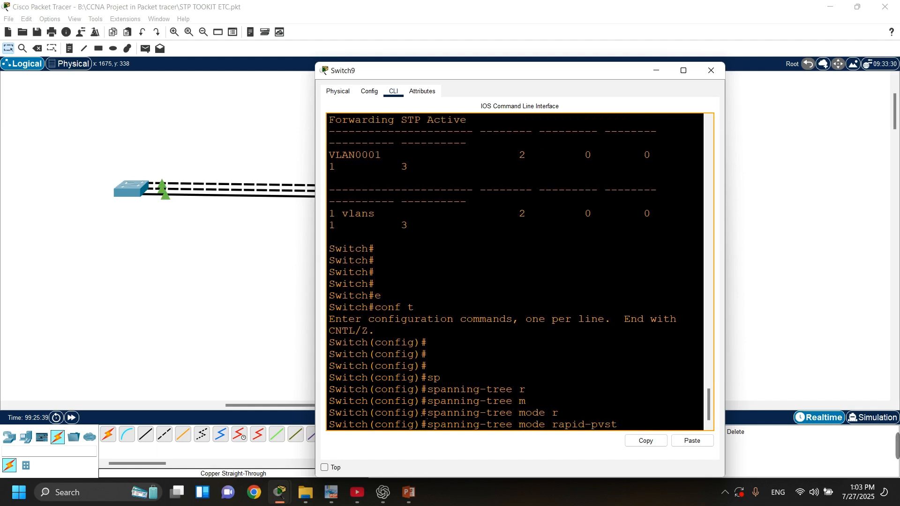
pyautogui.press('Return')
pyautogui.press('Return')
pyautogui.press('Return')
pyautogui.press('Return')
pyautogui.write('ex')
pyautogui.press('Return')
pyautogui.press('Return')
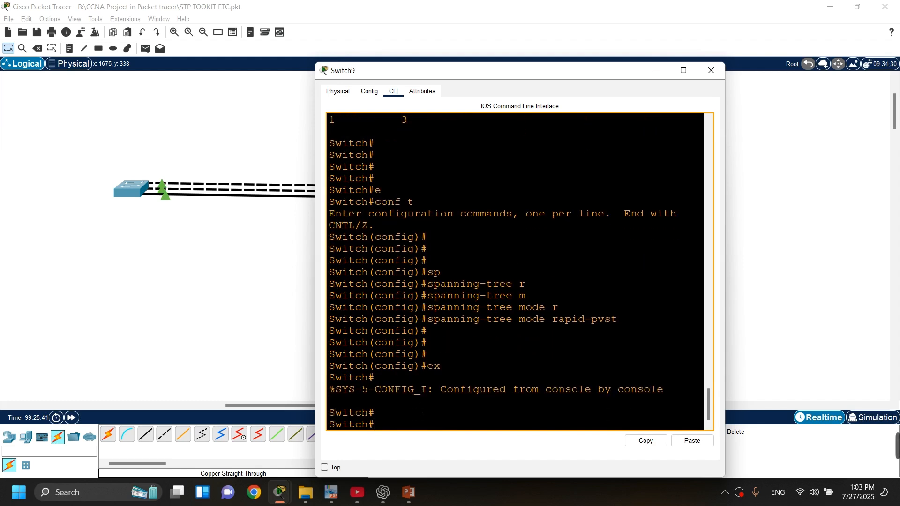
# - Return to the topology and delete the solid, lowest cable between the two switches
pyautogui.click(236, 330)
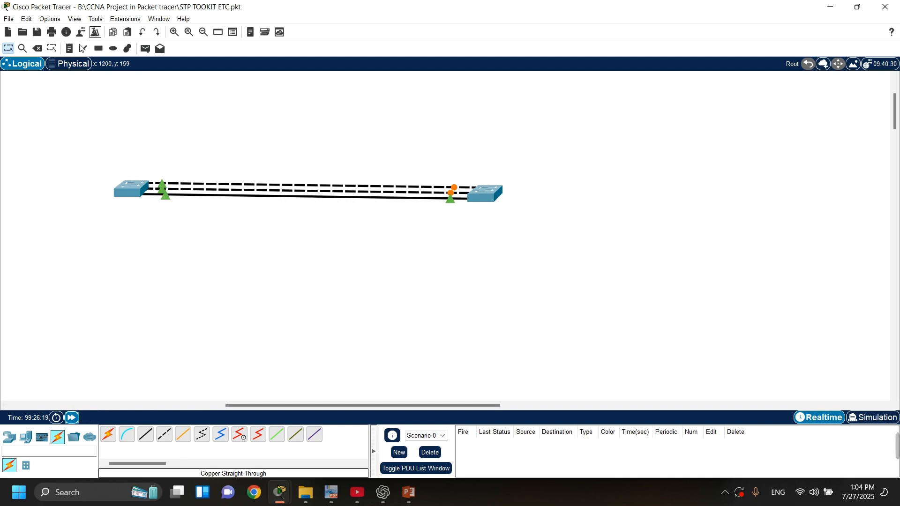
pyautogui.click(37, 48)
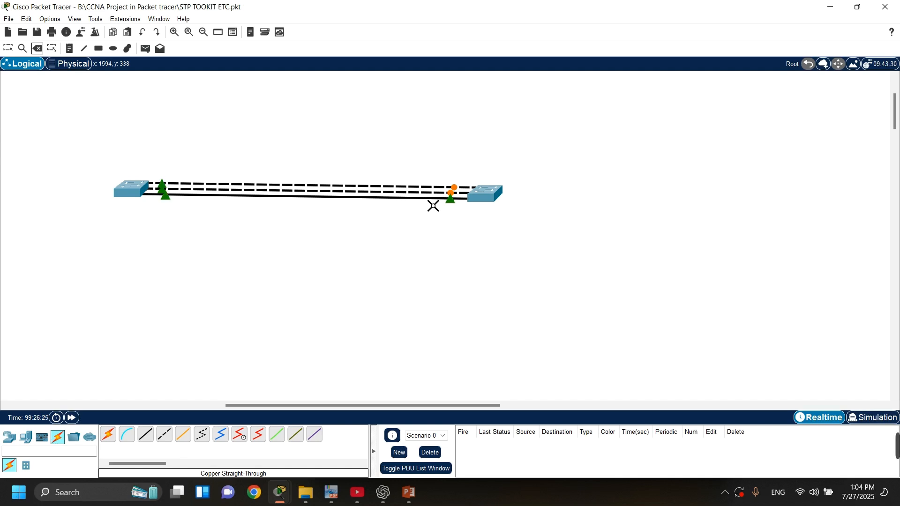
pyautogui.click(432, 201)
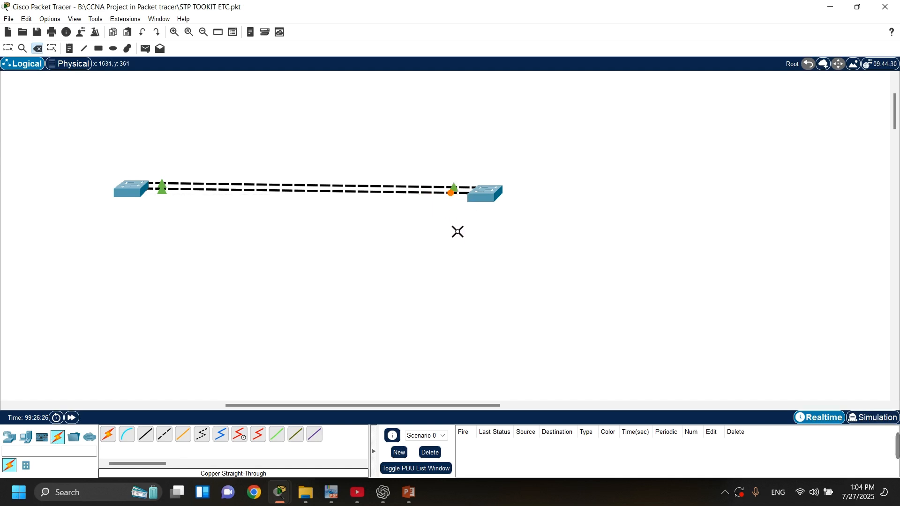
pyautogui.press('Escape')
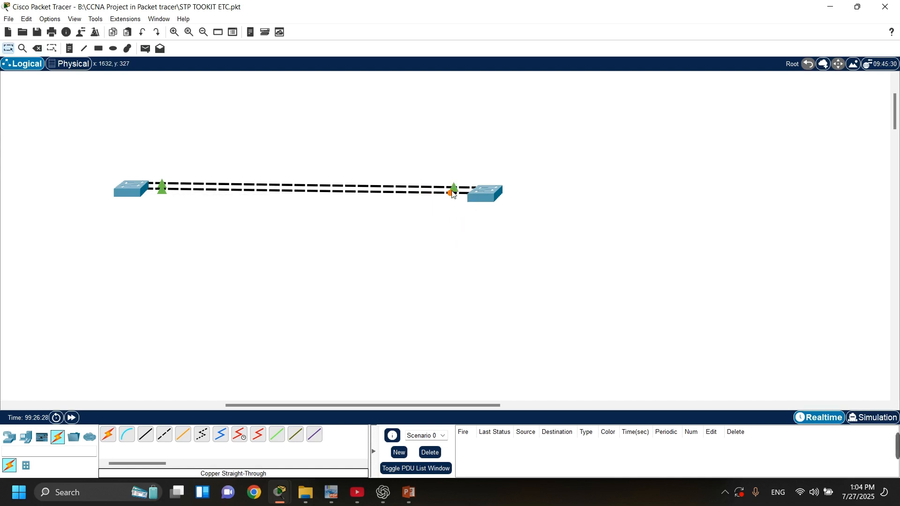